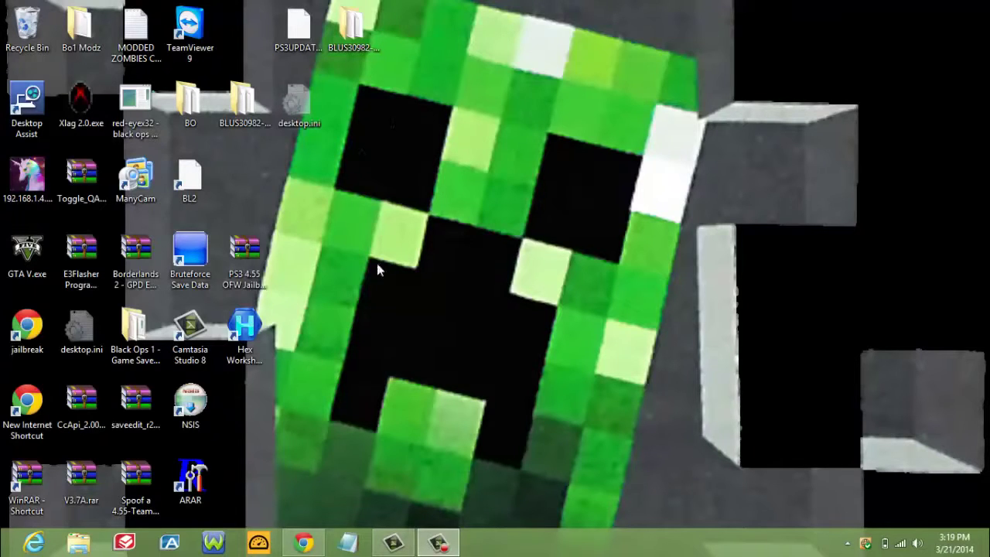
# Step: Open the saveedit_r230.zip archive, launch the Gibbed Borderlands 2 save editor application from it, and close the archive
pyautogui.click(410, 260)
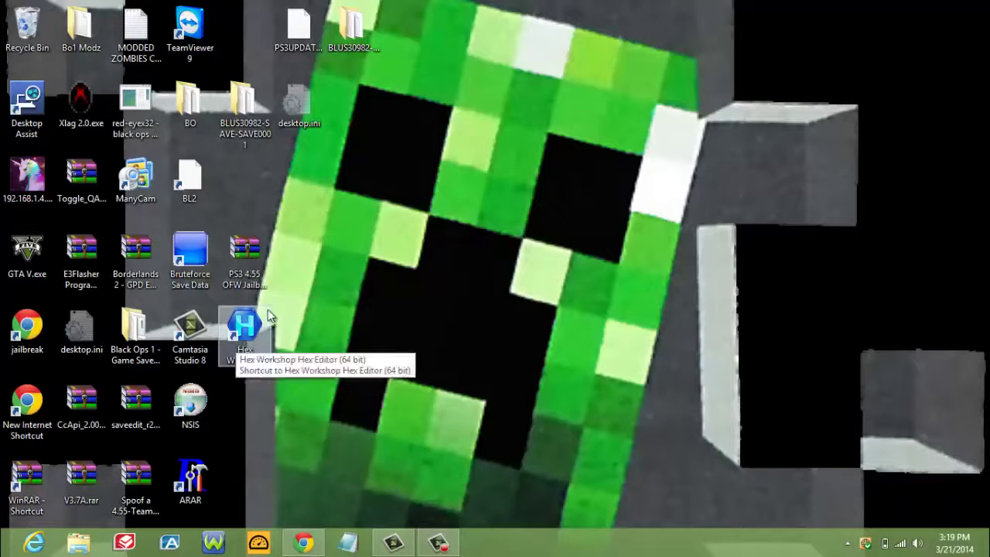
pyautogui.click(133, 425)
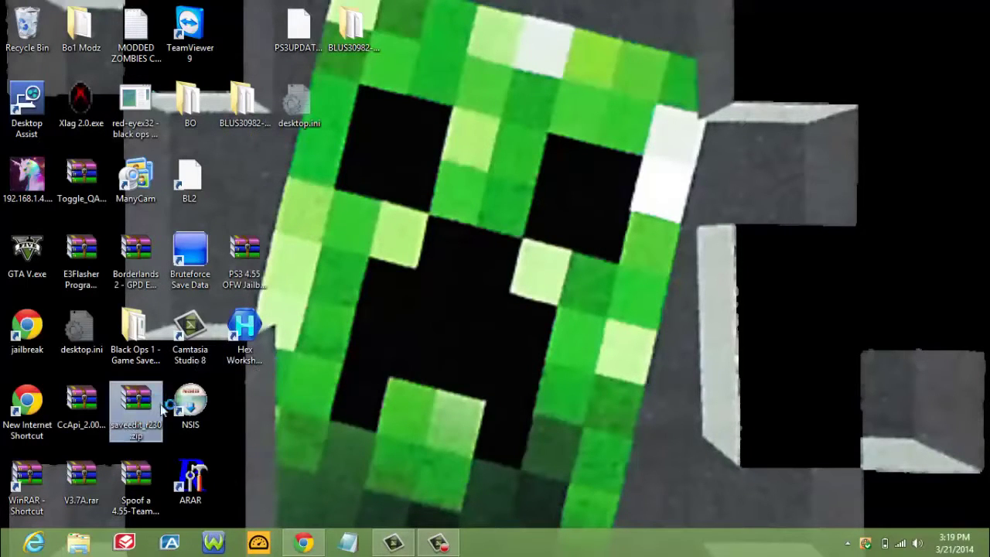
pyautogui.click(555, 181)
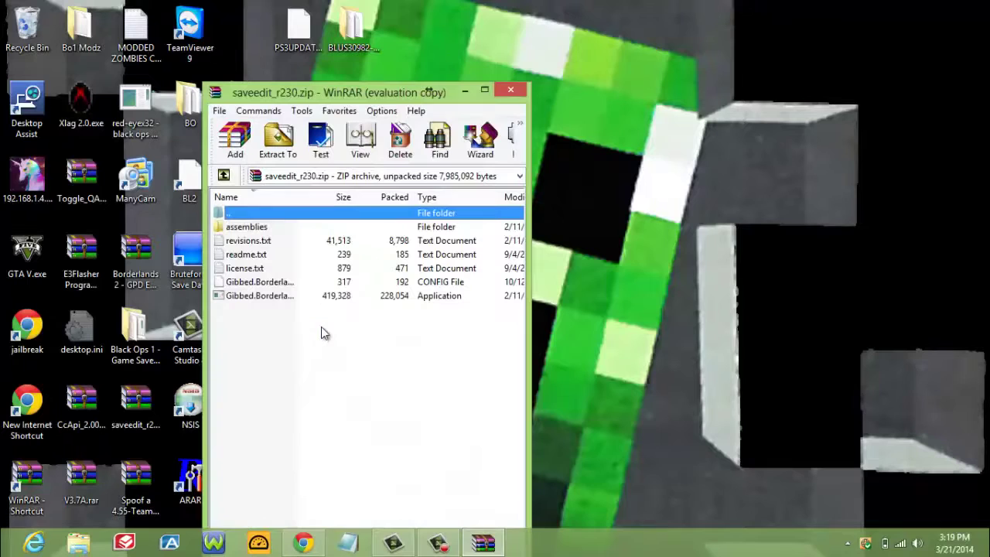
pyautogui.doubleClick(357, 296)
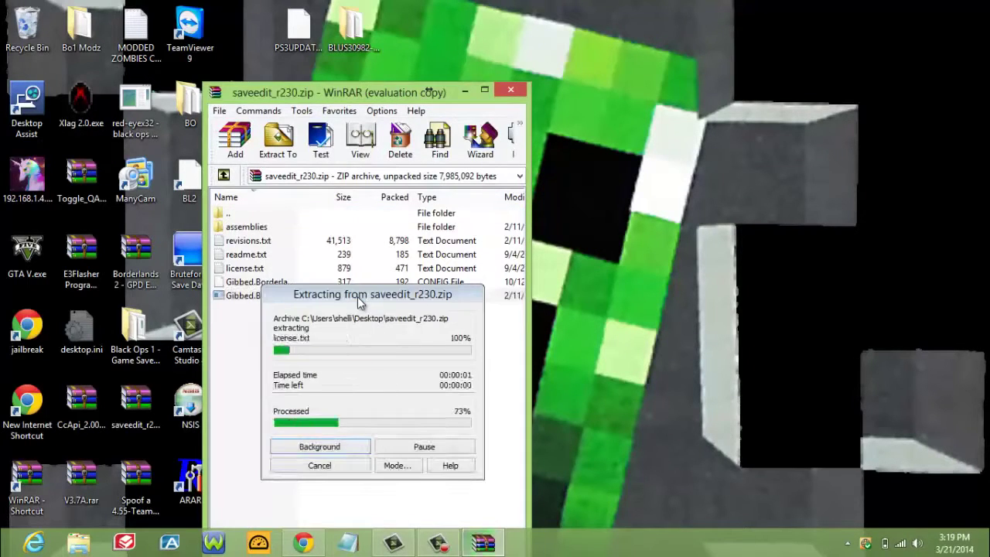
pyautogui.click(512, 91)
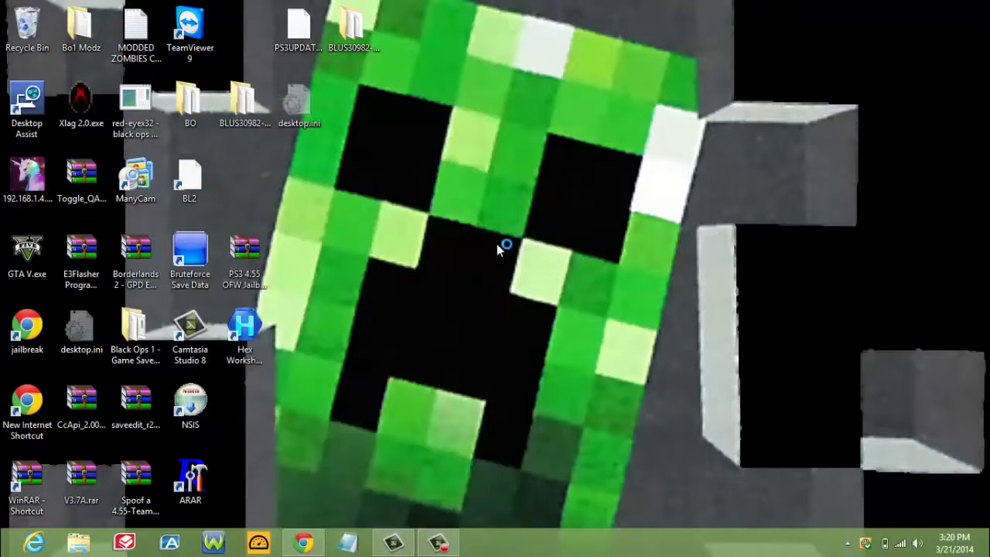
# Step: Switch to Bruteforce Save Data and rescan the Desktop path for save data folders
pyautogui.doubleClick(201, 275)
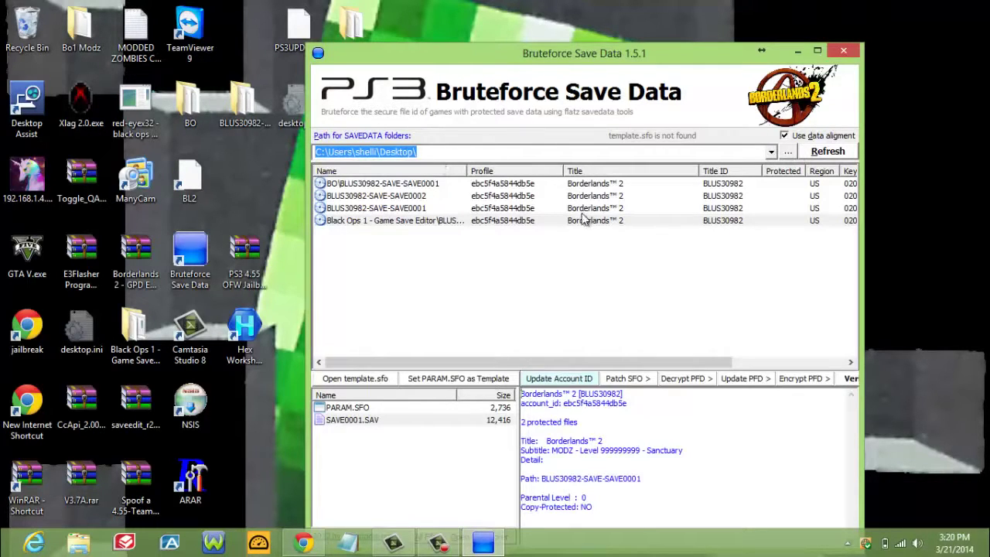
pyautogui.click(828, 151)
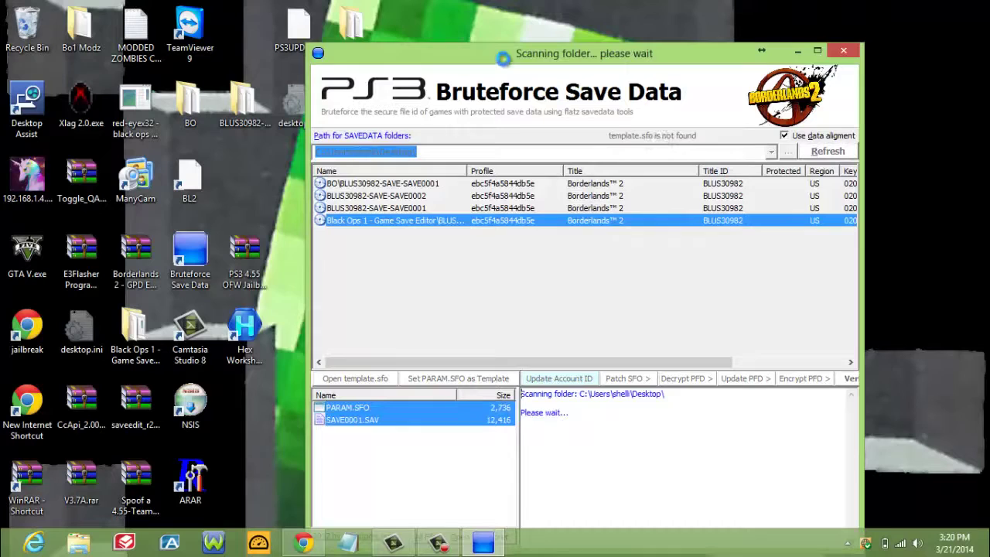
pyautogui.moveTo(503, 58); pyautogui.dragTo(509, 54)
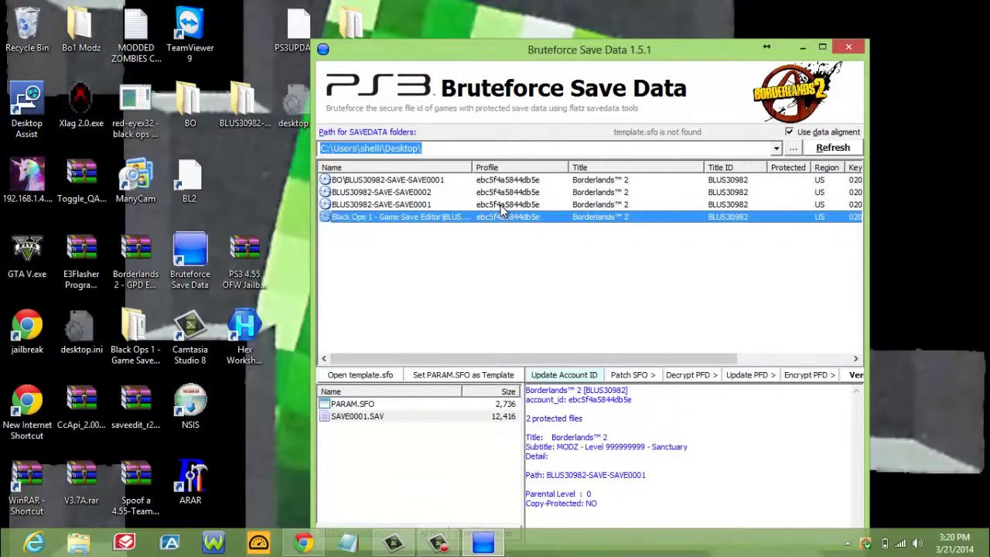
# Step: Decrypt the PFD of the BLUS30982-SAVE-SAVE0001 save and minimize Bruteforce Save Data
pyautogui.click(526, 204)
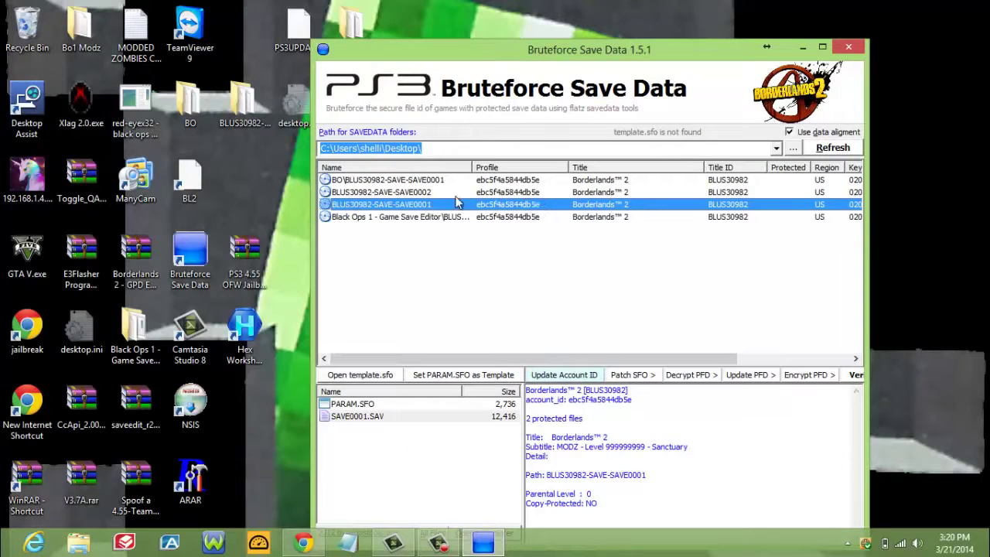
pyautogui.click(693, 375)
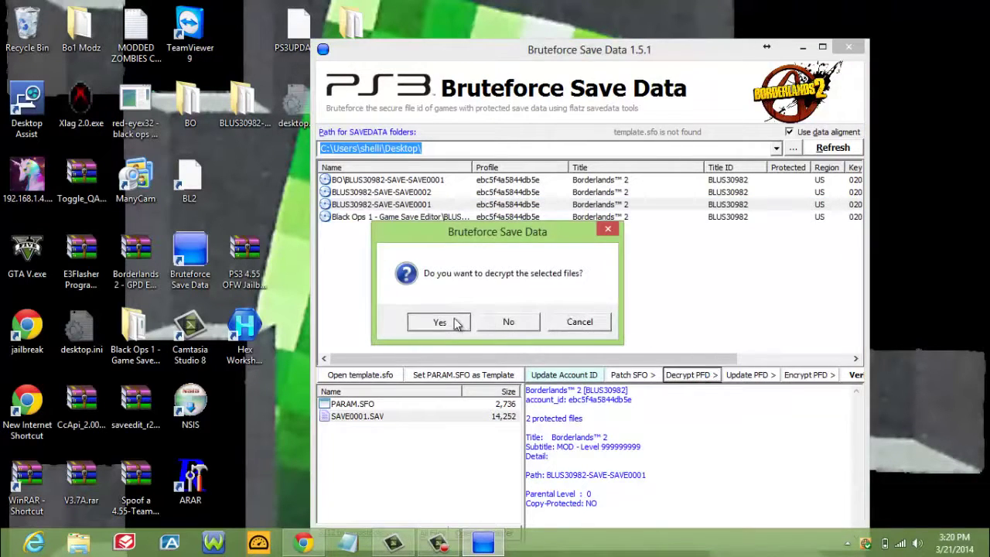
pyautogui.click(439, 323)
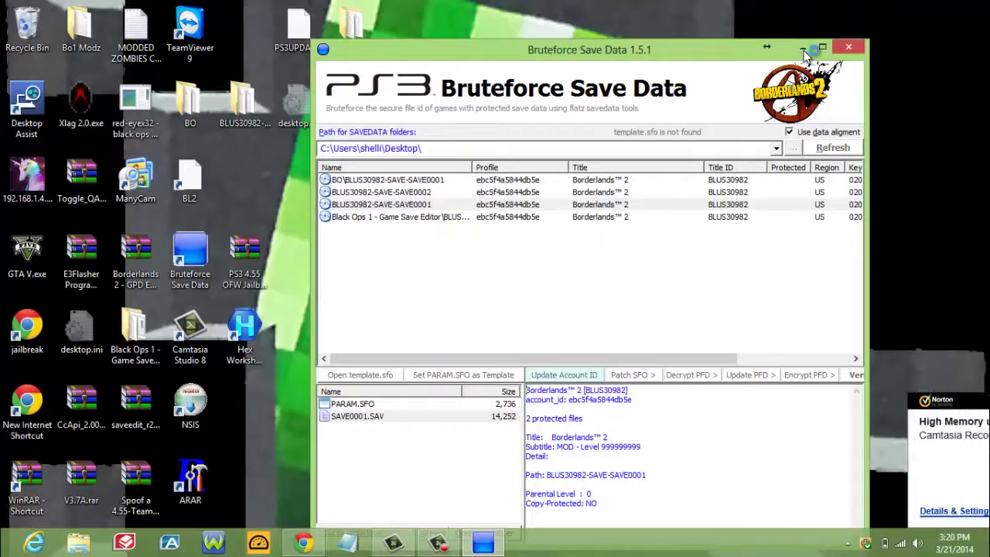
pyautogui.click(803, 49)
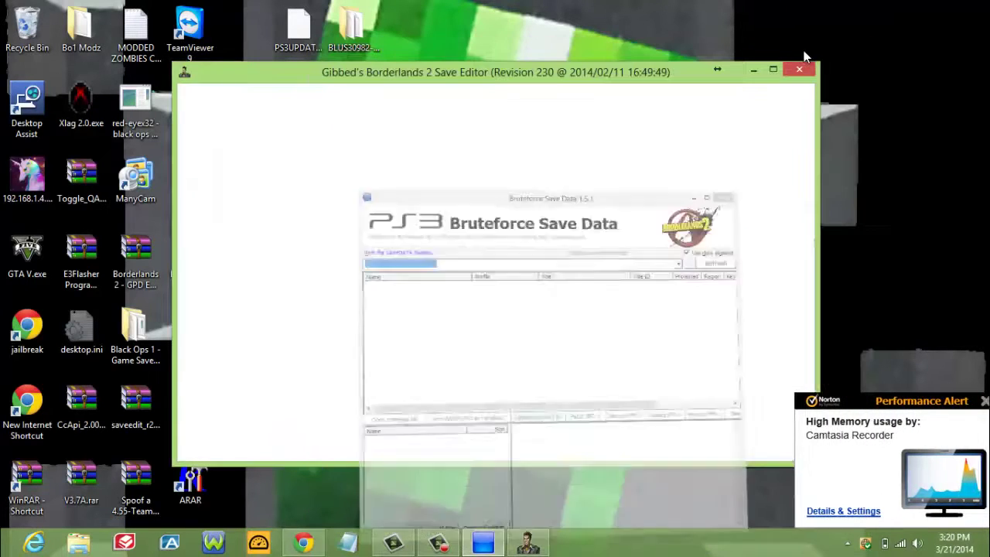
# Step: Dismiss the Norton alert and open SAVE0001.SAV in Gibbed's Borderlands 2 Save Editor as a PS3 save file
pyautogui.click(981, 403)
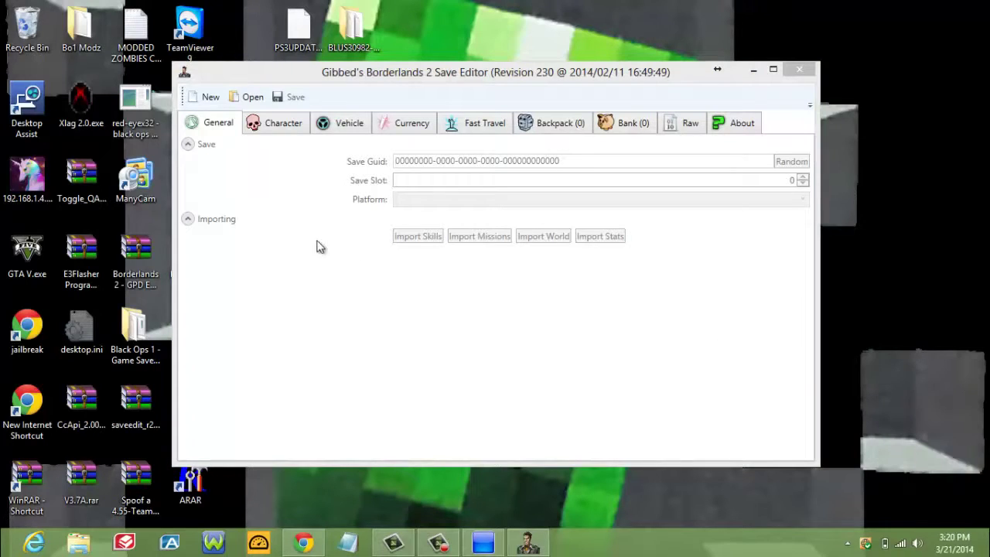
pyautogui.click(180, 123)
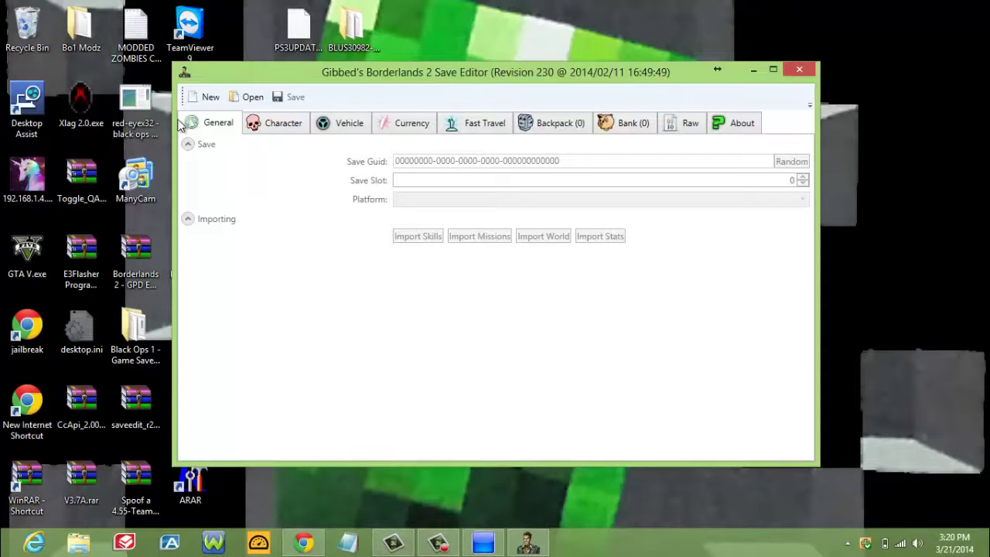
pyautogui.click(251, 98)
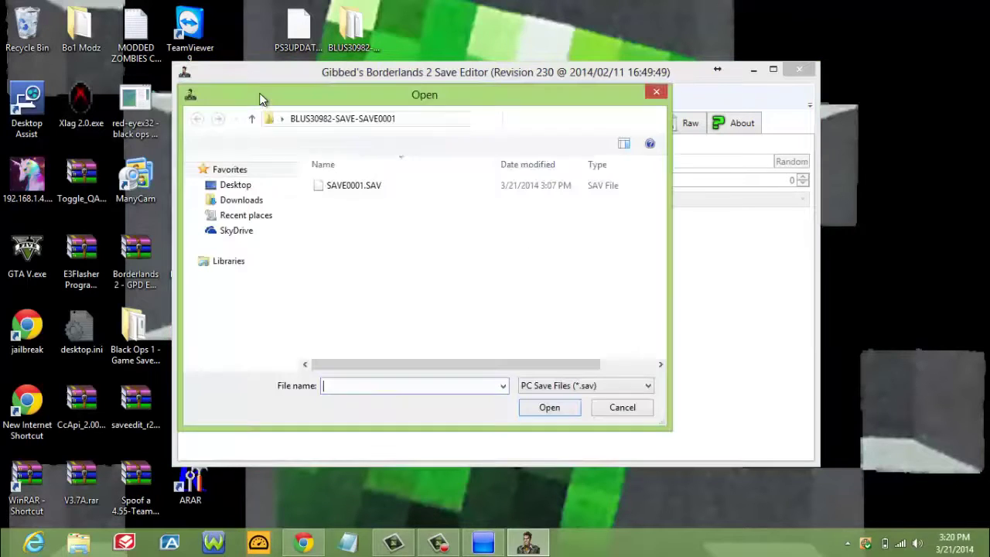
pyautogui.click(352, 188)
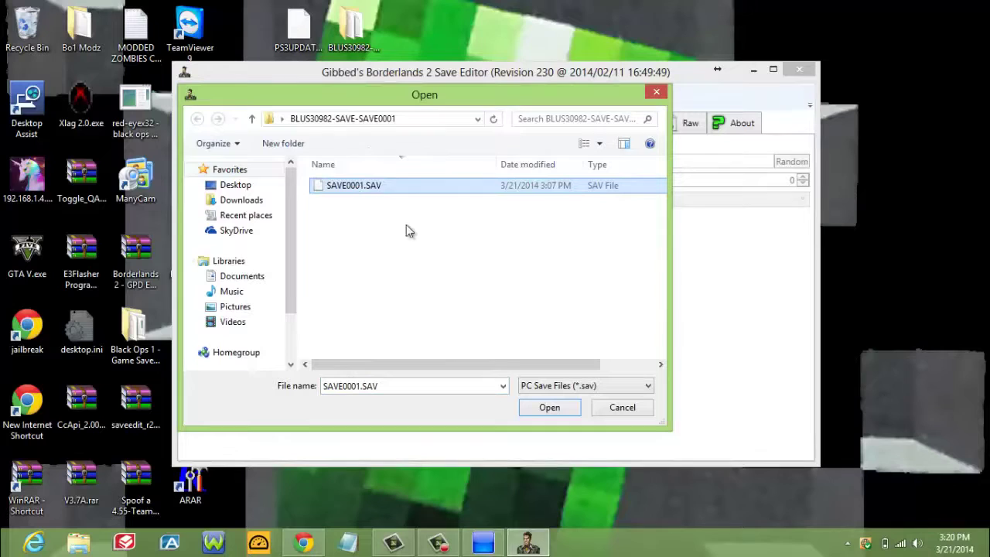
pyautogui.click(566, 385)
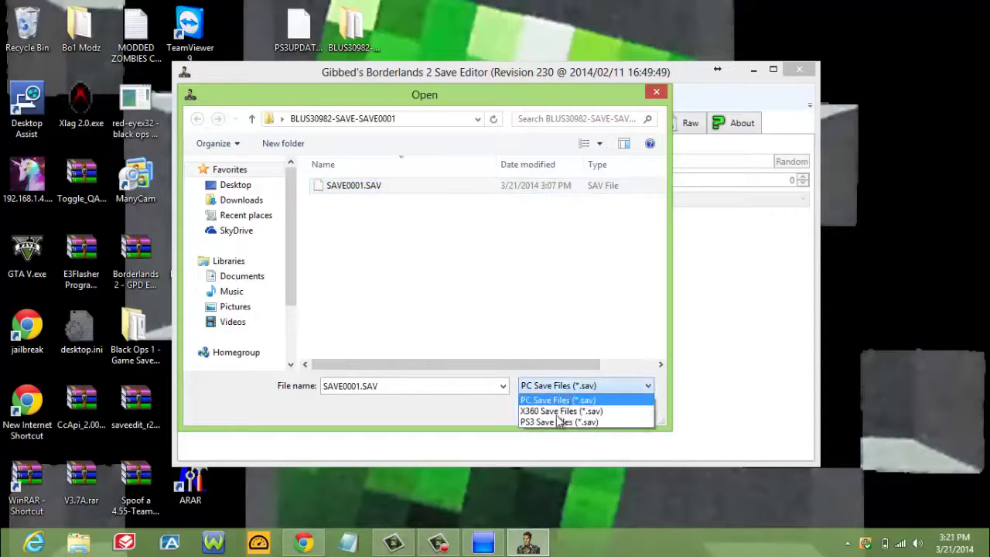
pyautogui.click(558, 420)
pyautogui.click(561, 413)
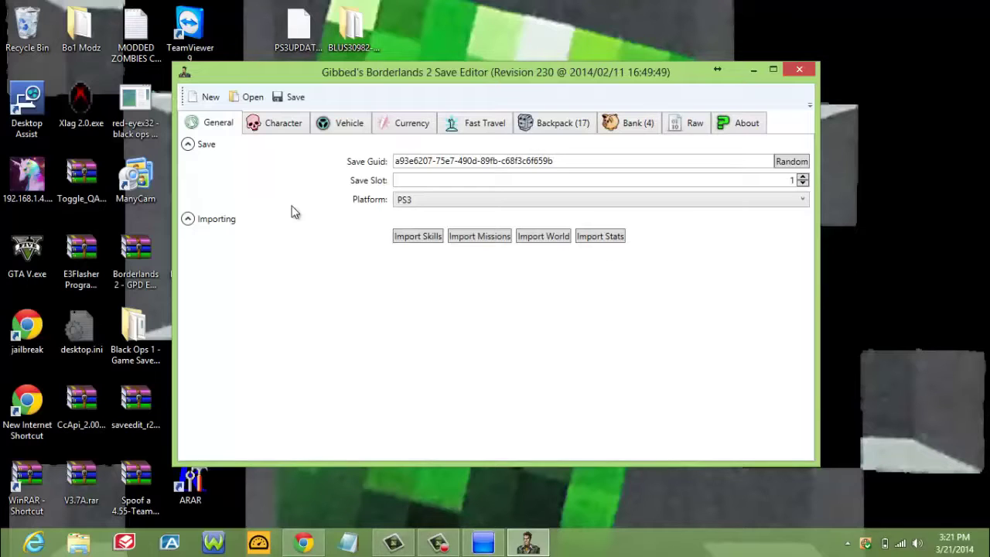
# Step: Sync the character's experience points with the experience level
pyautogui.click(293, 129)
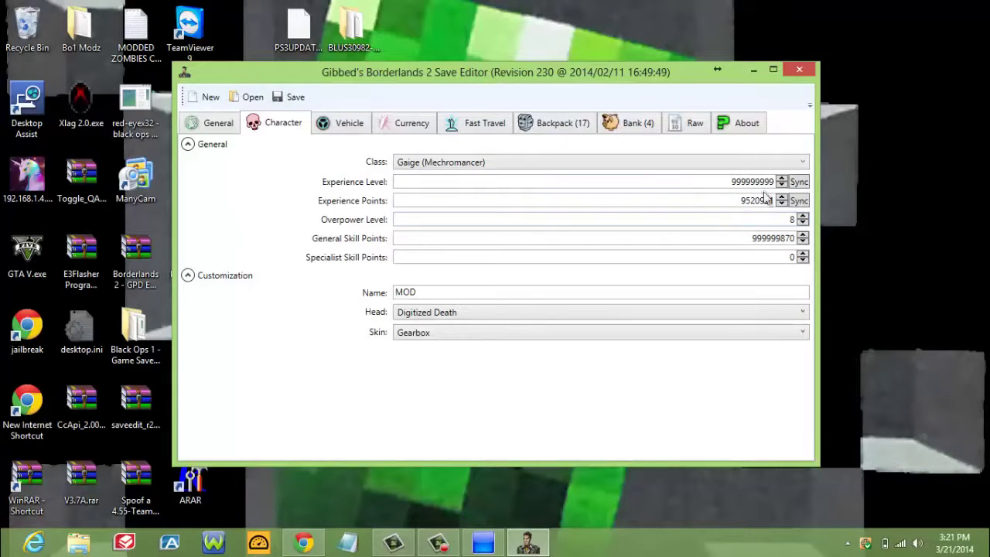
pyautogui.click(800, 200)
# Step: Review the vehicle skins, currency amounts, visited teleporters and the properties of the backpack's Practicable Conference Call
pyautogui.click(347, 125)
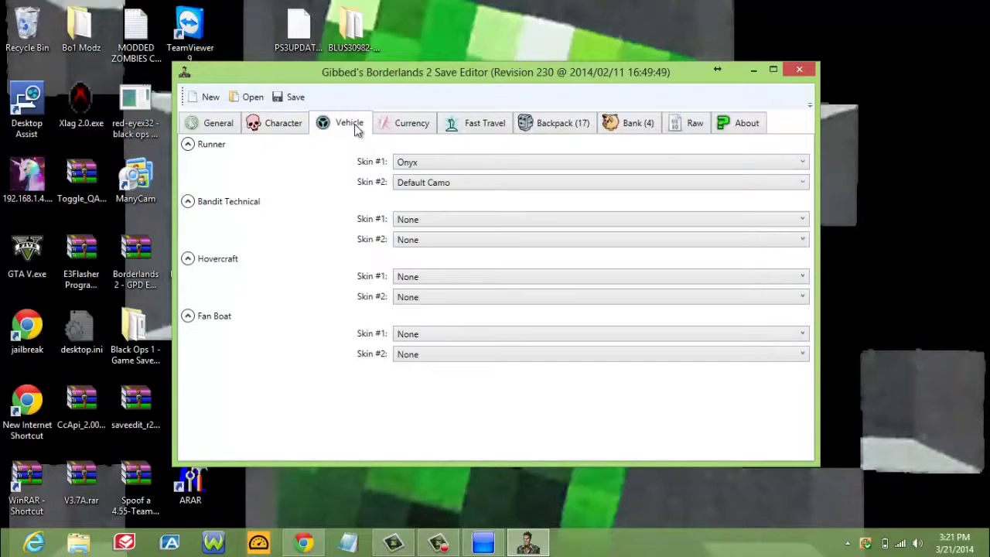
pyautogui.click(408, 126)
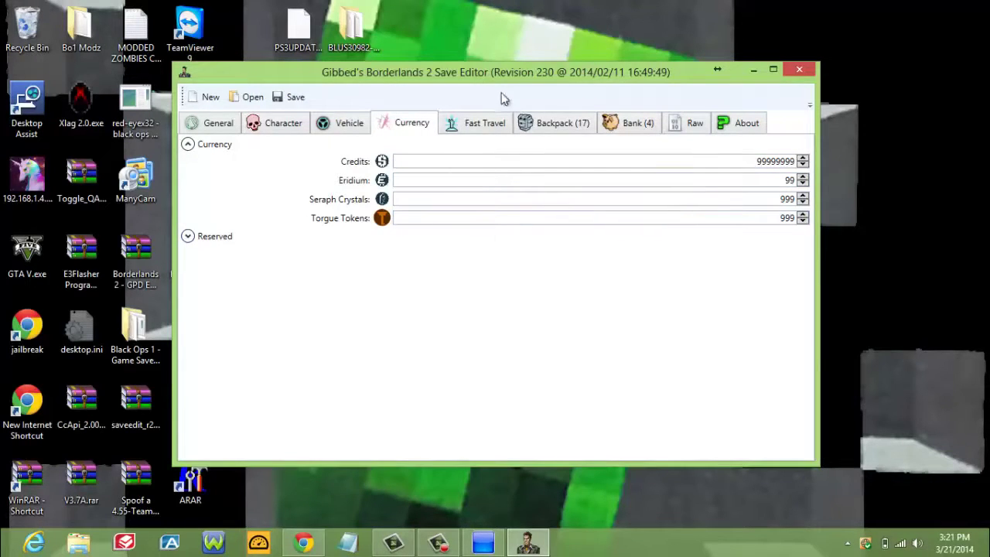
pyautogui.click(499, 128)
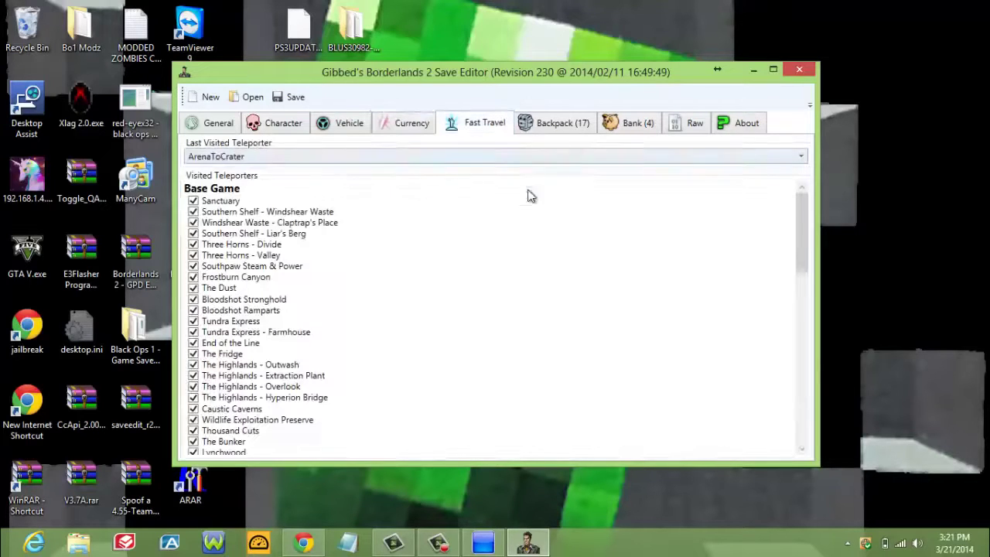
pyautogui.click(569, 124)
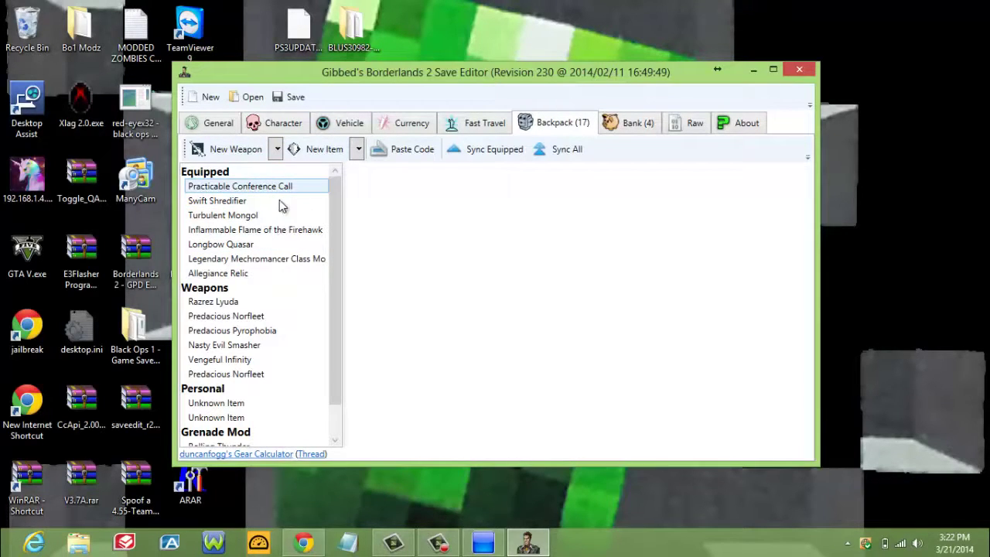
pyautogui.click(294, 187)
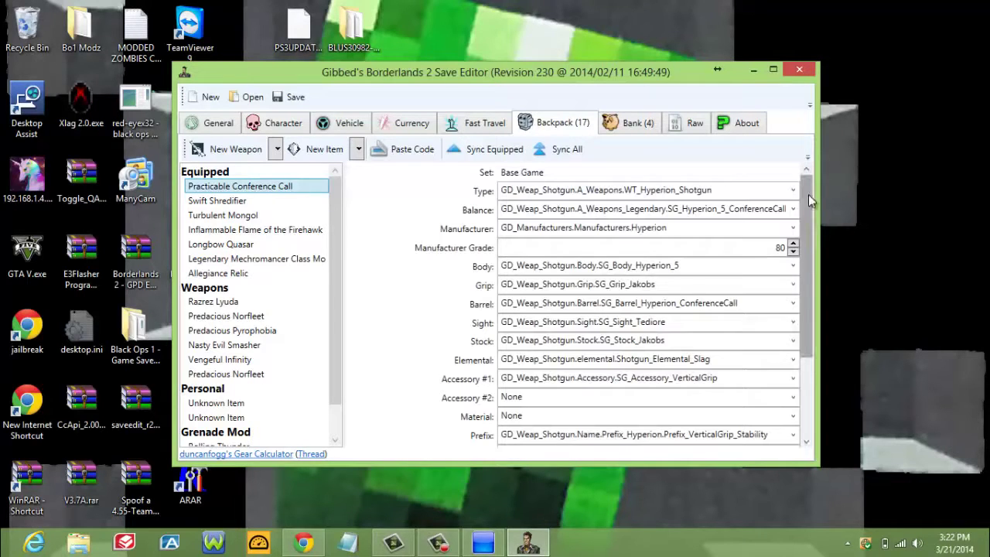
pyautogui.moveTo(808, 204); pyautogui.dragTo(808, 182)
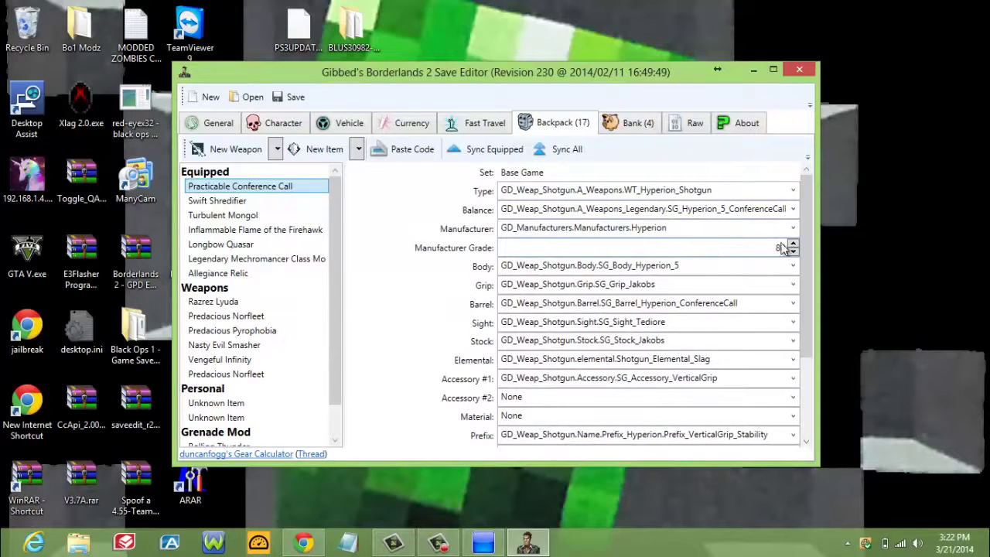
pyautogui.moveTo(804, 251); pyautogui.dragTo(804, 331)
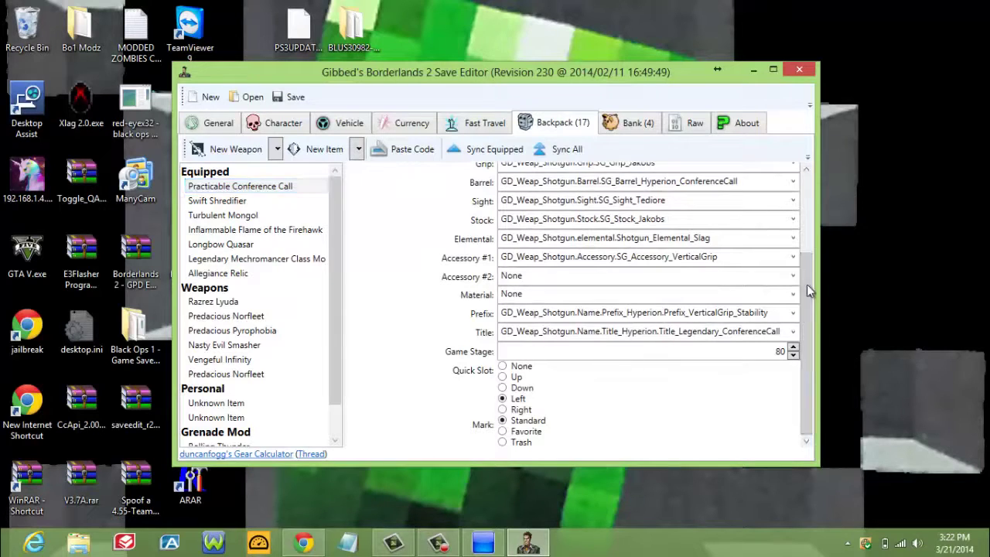
pyautogui.moveTo(807, 284); pyautogui.dragTo(806, 197)
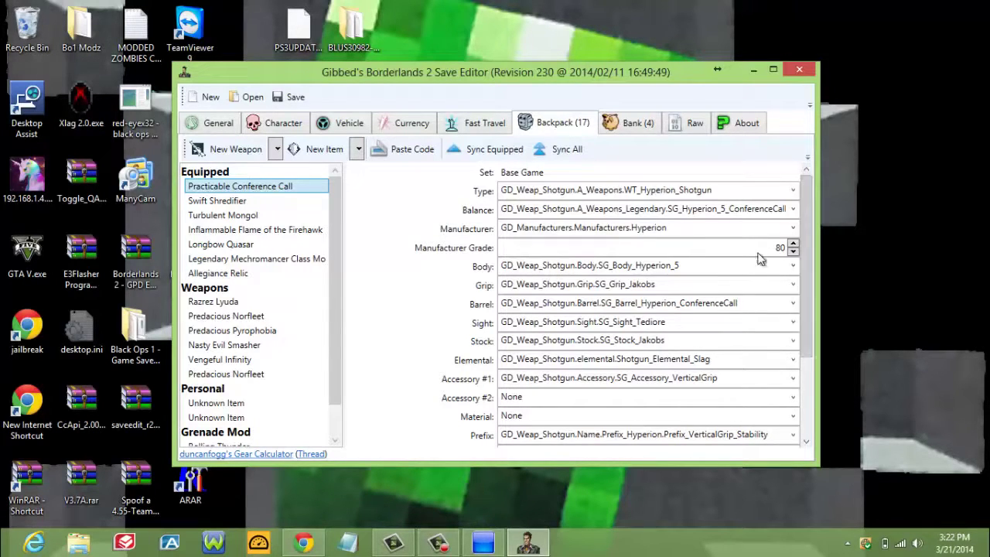
# Step: Examine the bank's Inflammable Turtle Shield, the raw save data entries and the editor's credits
pyautogui.click(630, 129)
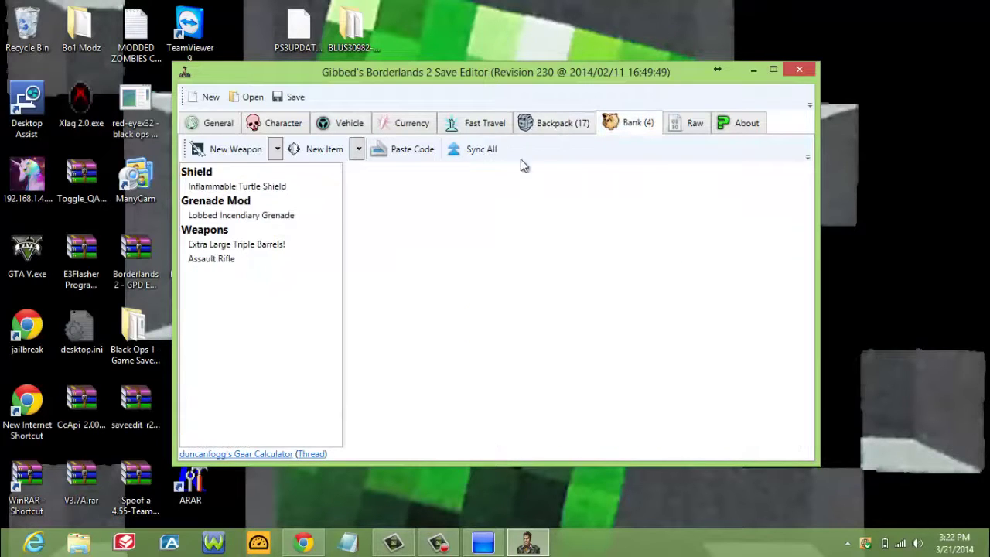
pyautogui.click(274, 187)
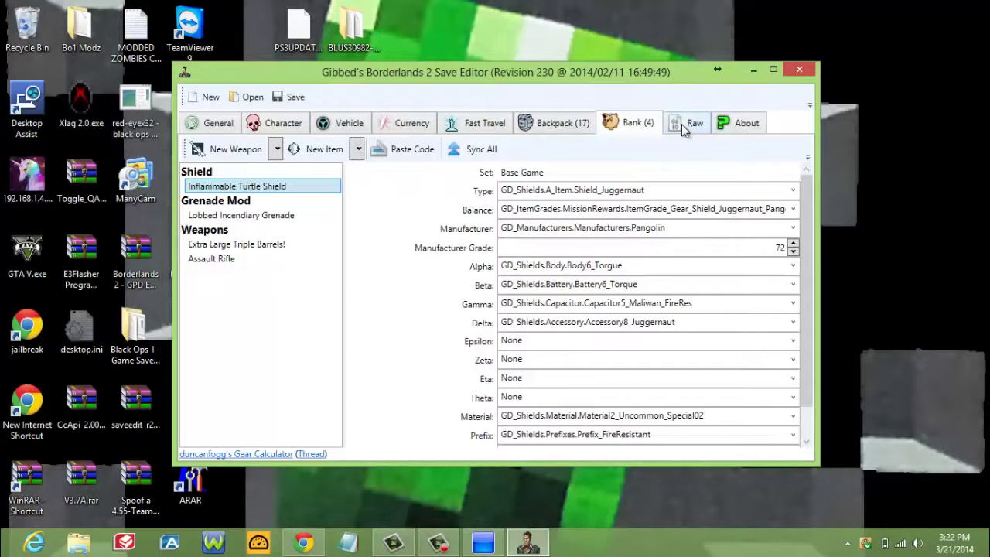
pyautogui.click(705, 118)
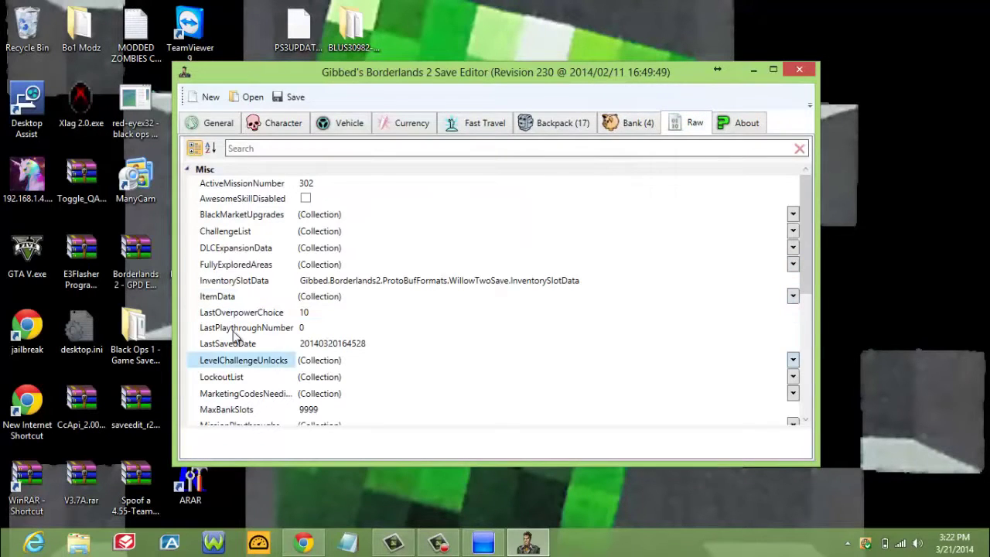
pyautogui.click(321, 313)
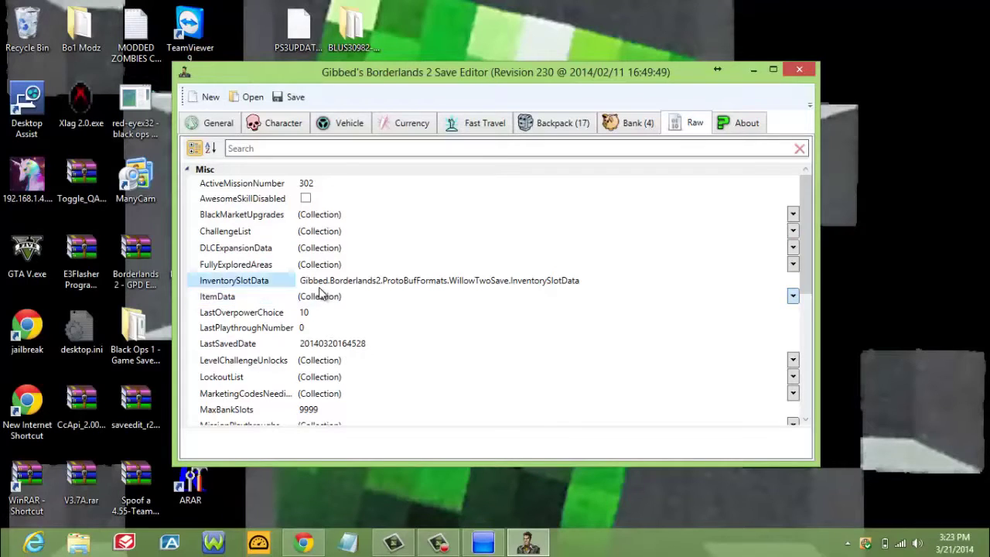
pyautogui.click(323, 216)
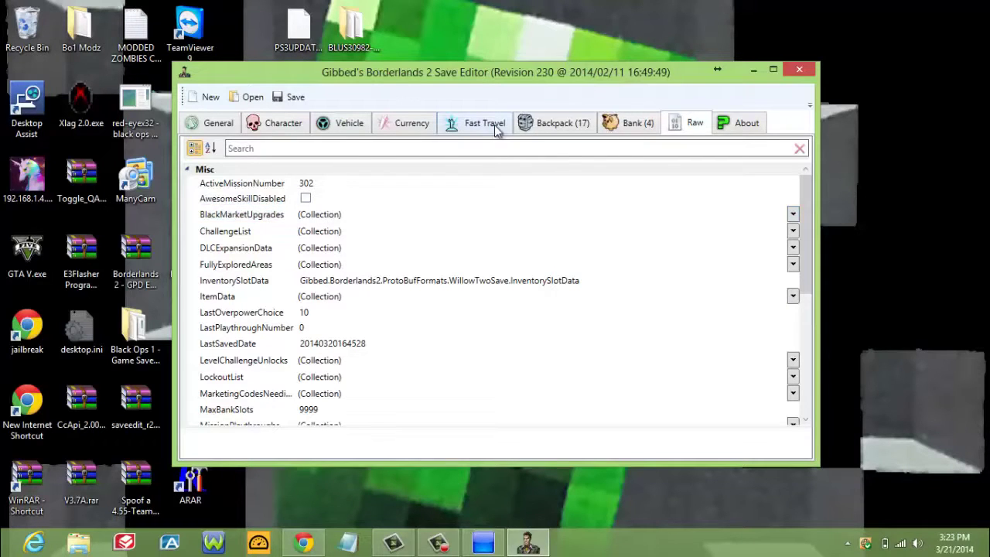
pyautogui.click(748, 121)
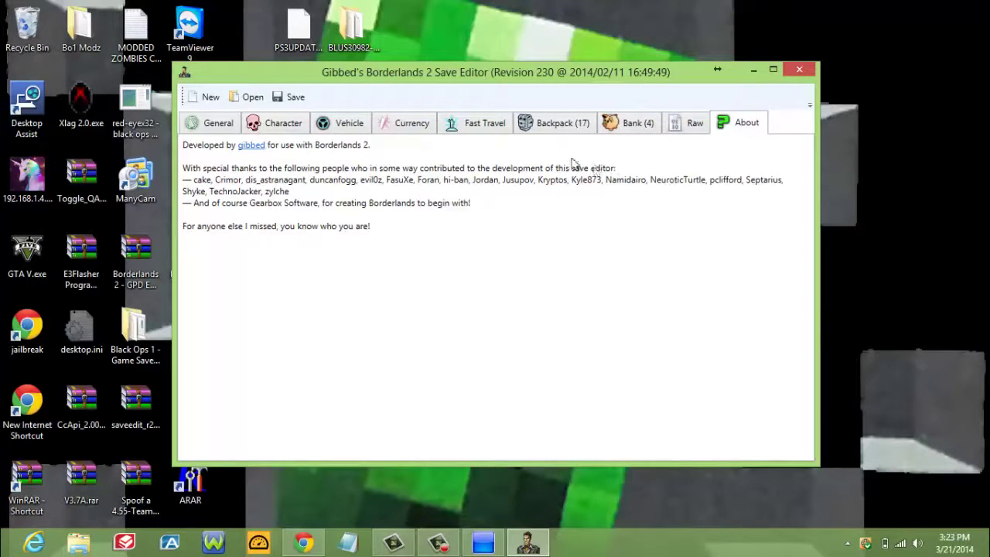
# Step: Save the modded character over SAVE0001.SAV in the BLUS30982-SAVE-SAVE0001 folder, replacing the existing file
pyautogui.click(270, 126)
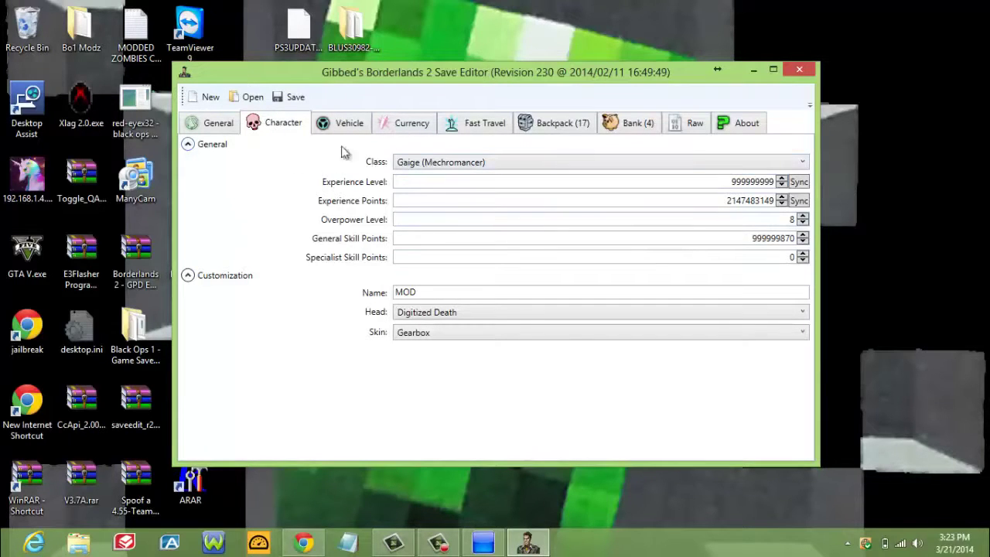
pyautogui.click(294, 112)
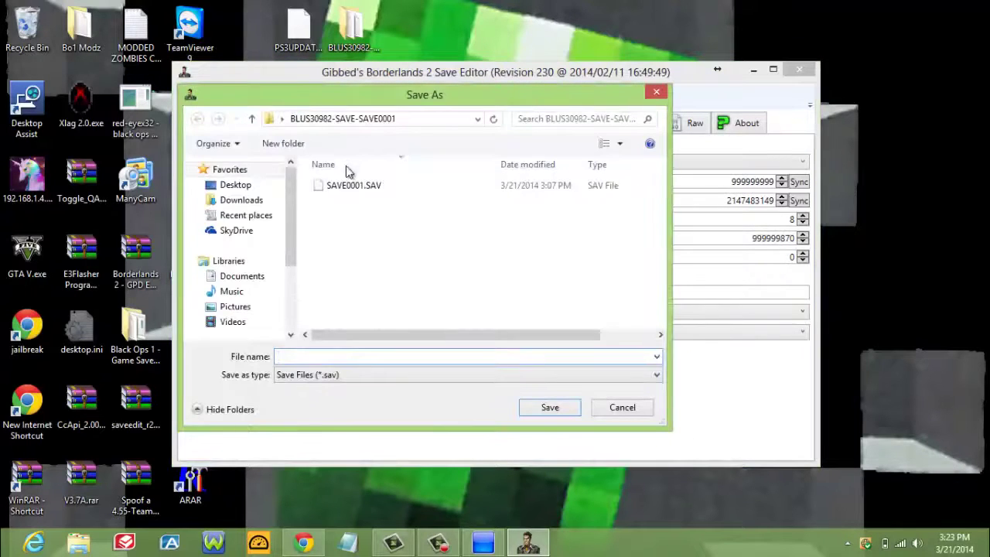
pyautogui.click(367, 186)
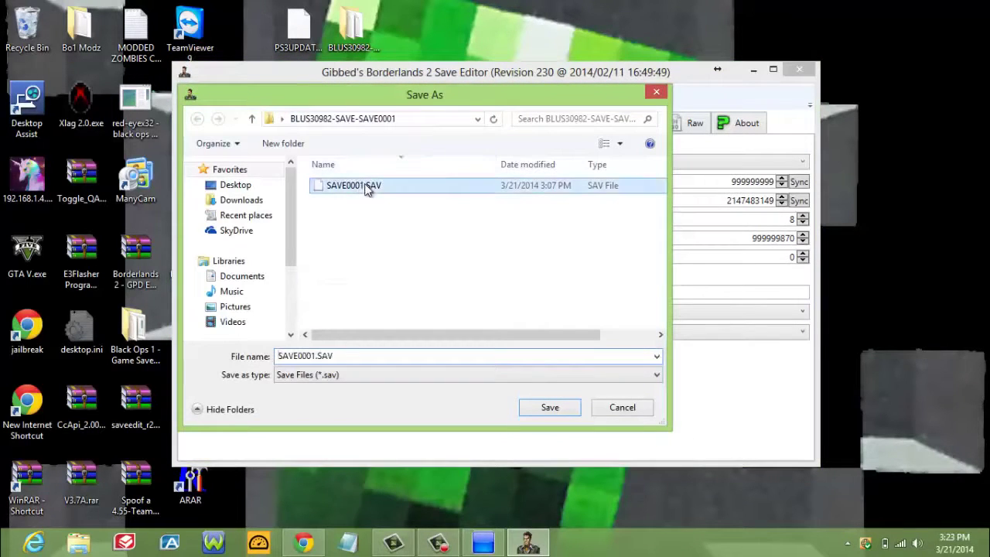
pyautogui.click(548, 408)
pyautogui.click(564, 326)
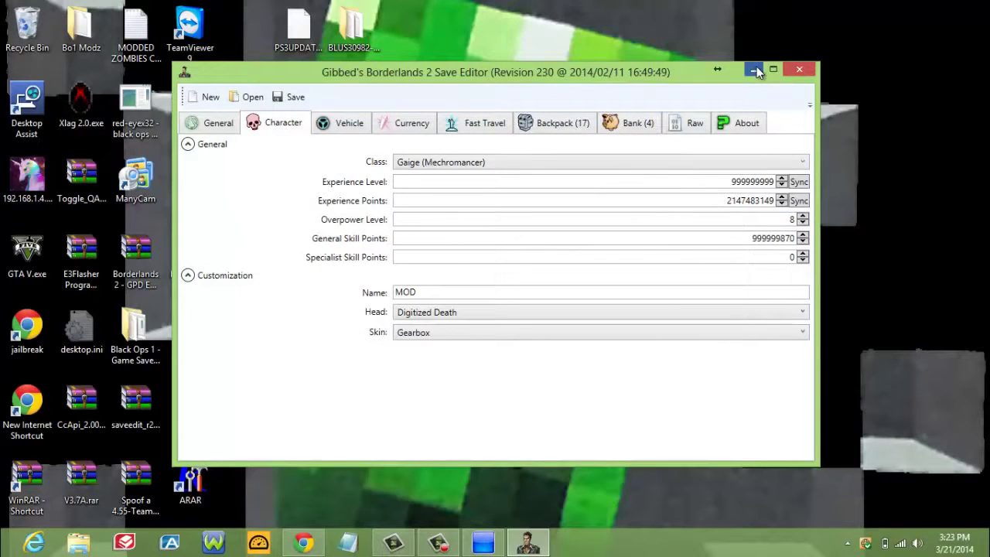
# Step: Switch to Bruteforce Save Data and rescan the desktop's save data folders
pyautogui.click(755, 71)
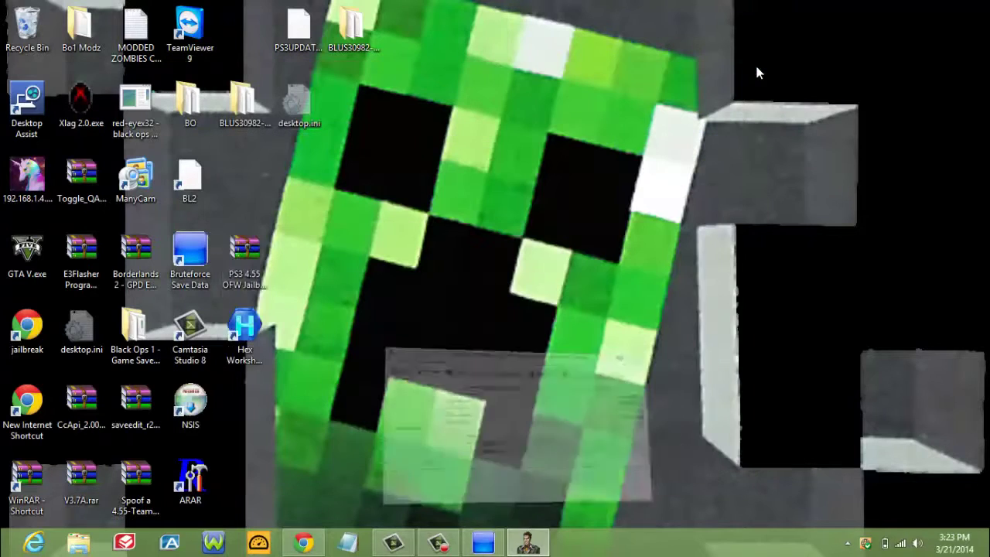
pyautogui.click(483, 542)
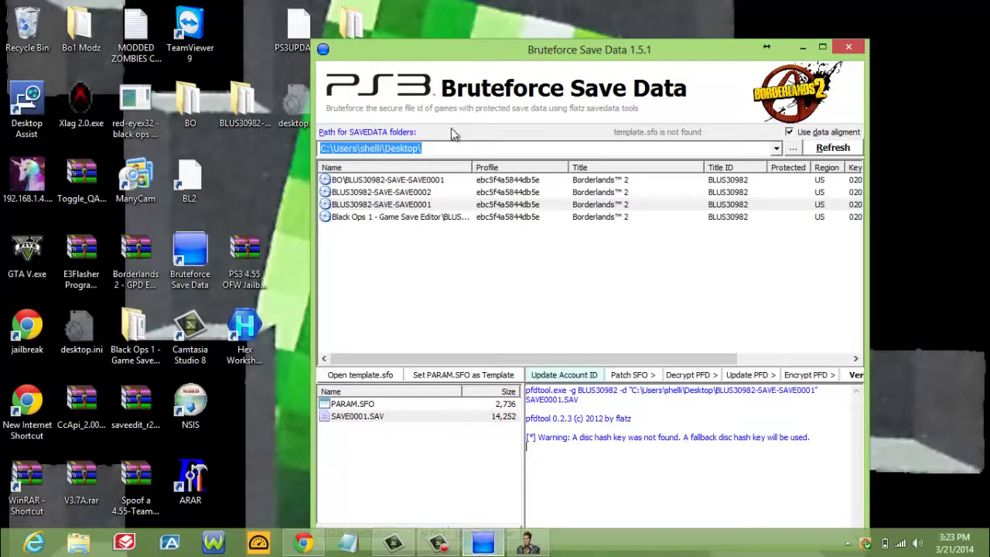
pyautogui.click(472, 206)
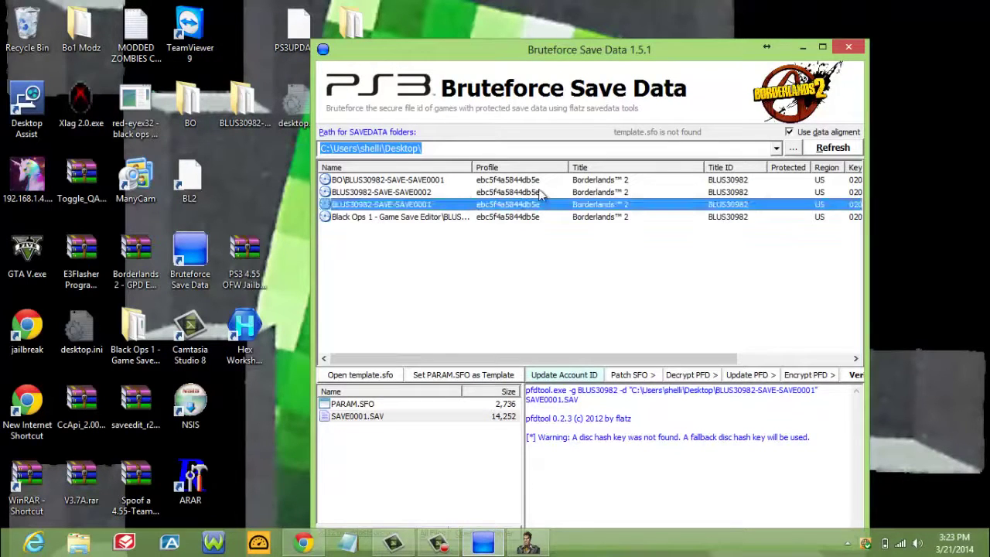
pyautogui.click(834, 147)
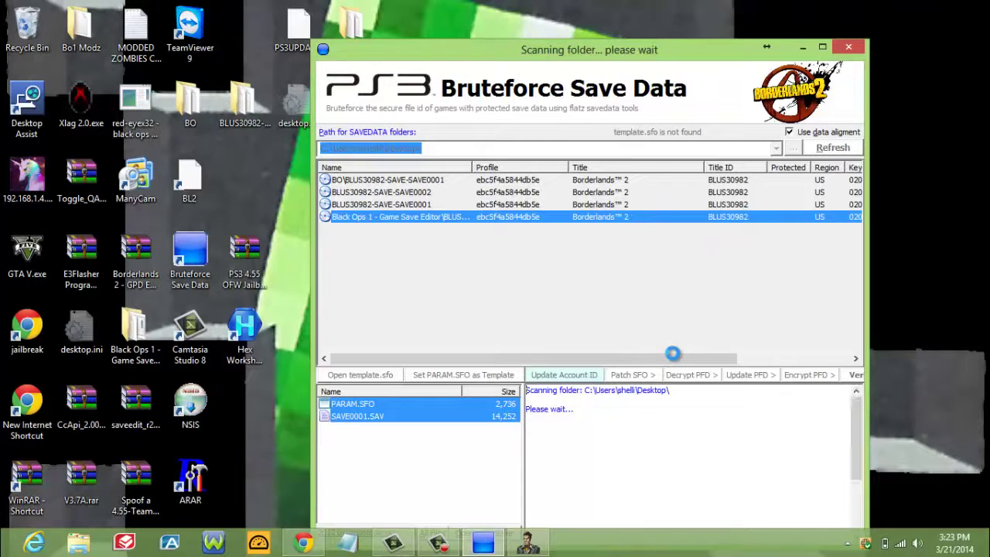
# Step: Encrypt the protected files of the desktop's BLUS30982-SAVE-SAVE0001 save
pyautogui.click(740, 214)
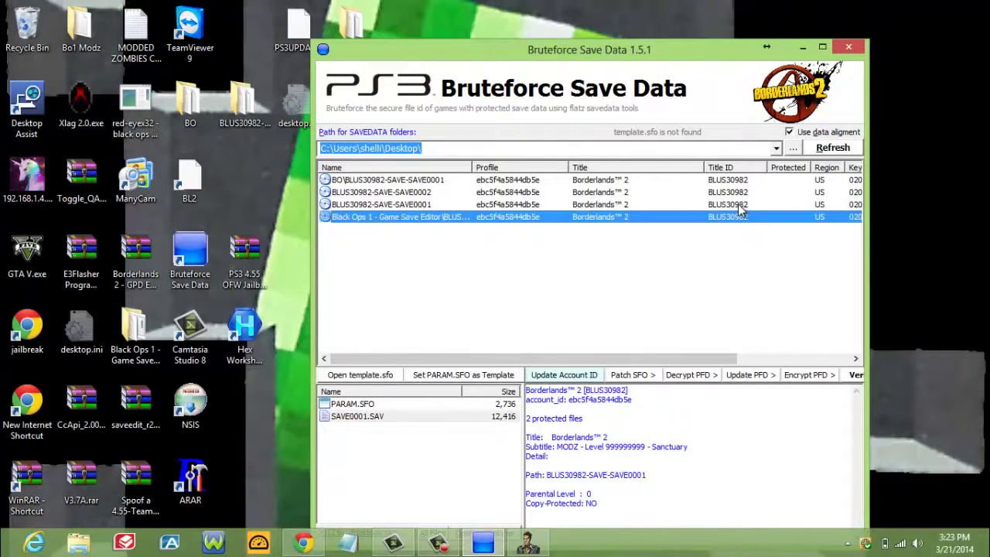
pyautogui.click(741, 205)
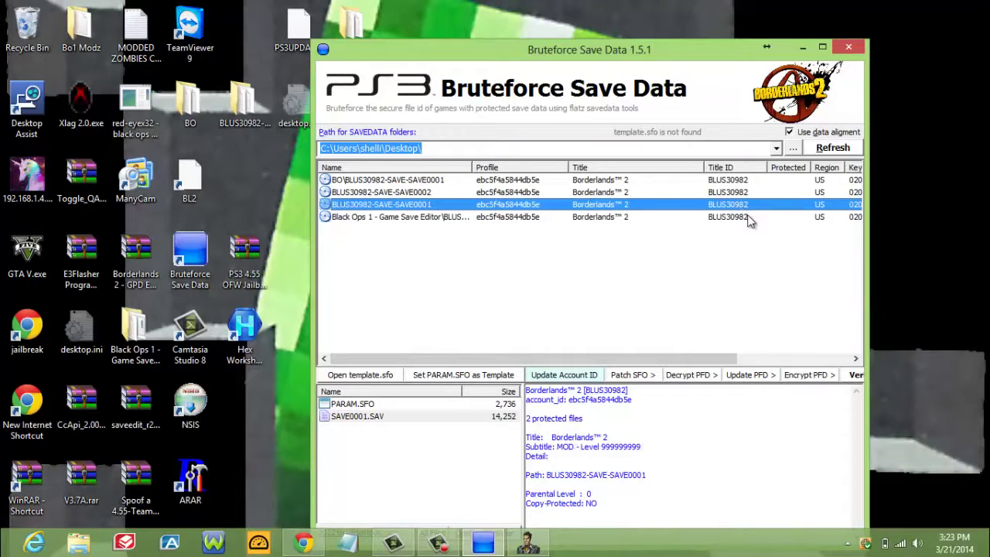
pyautogui.click(797, 375)
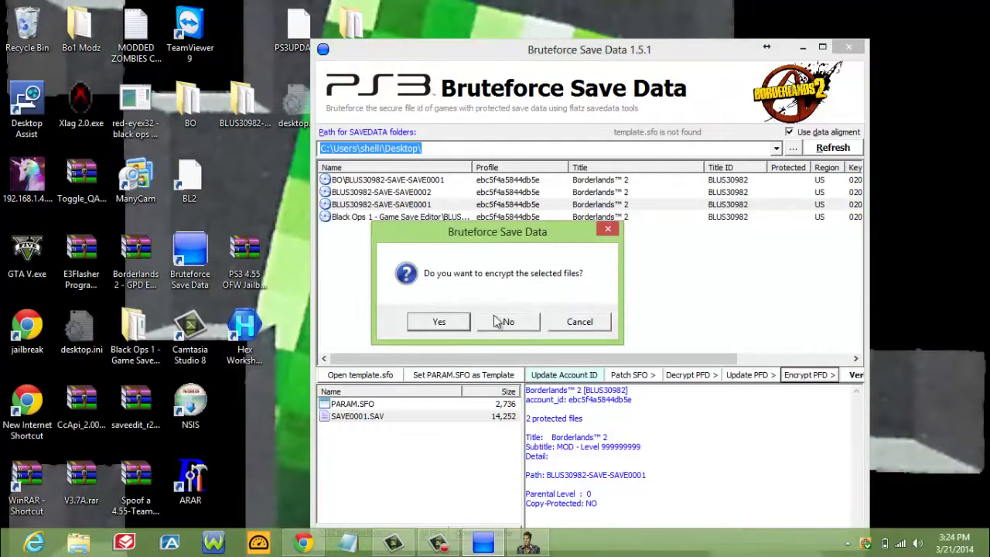
pyautogui.click(457, 333)
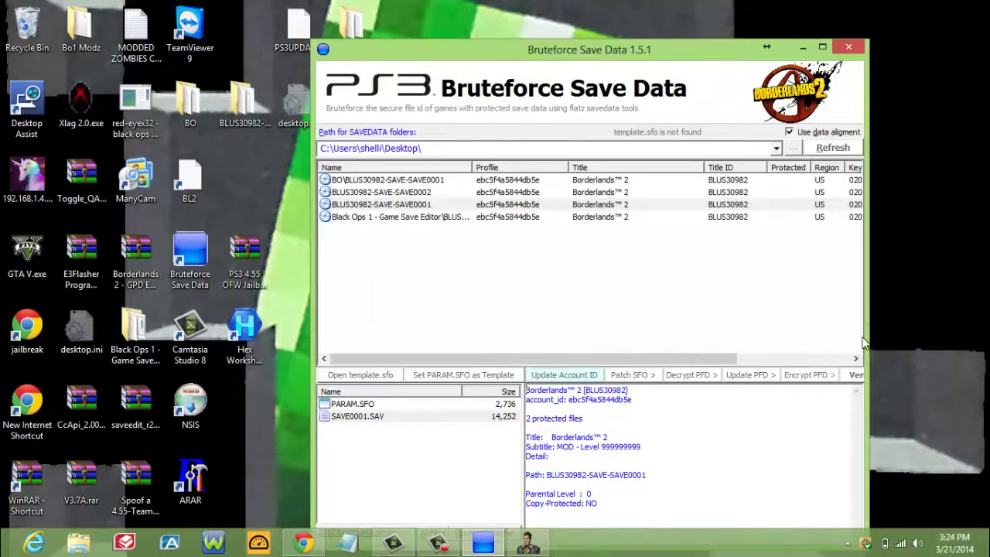
# Step: Run a full PFD update on the BLUS30982-SAVE-SAVE0001 save
pyautogui.click(744, 205)
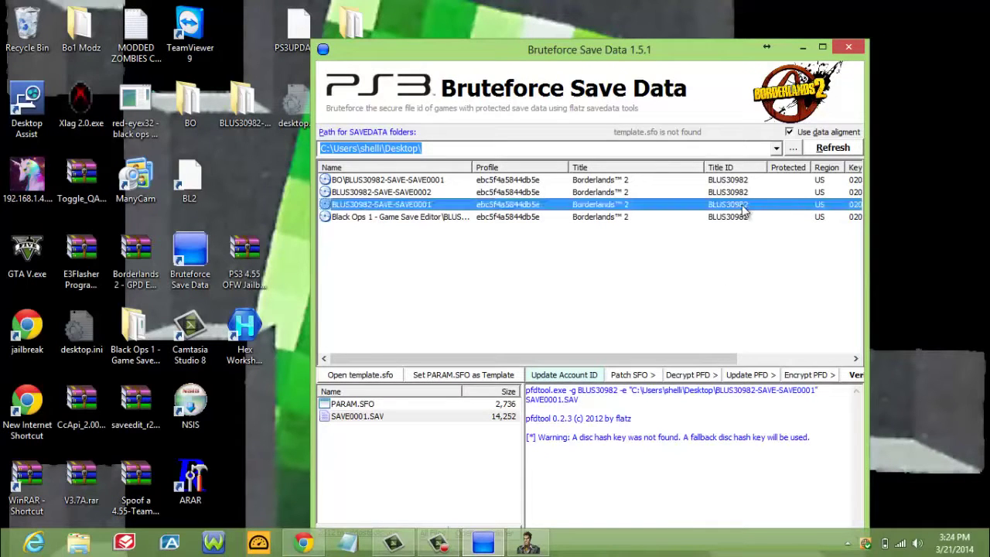
pyautogui.click(746, 375)
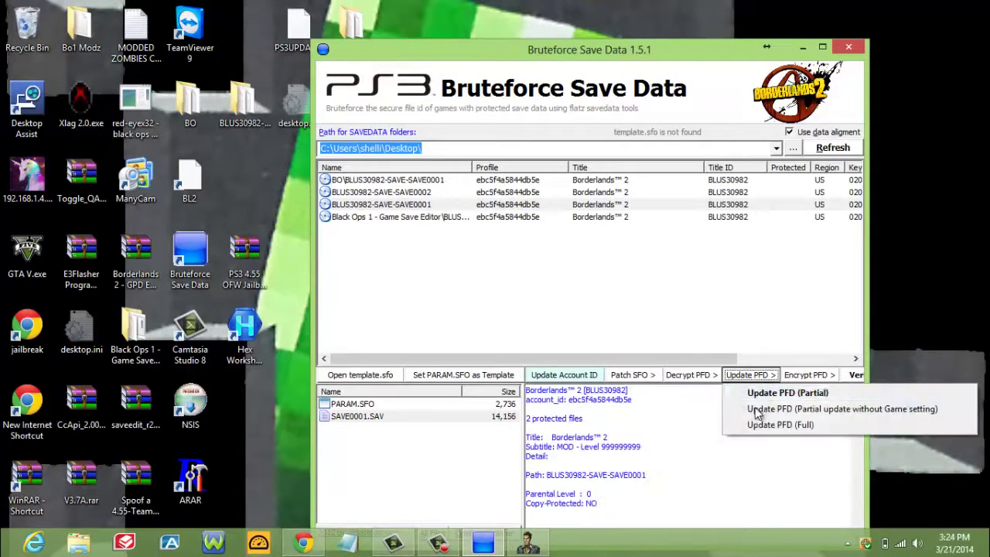
pyautogui.click(781, 425)
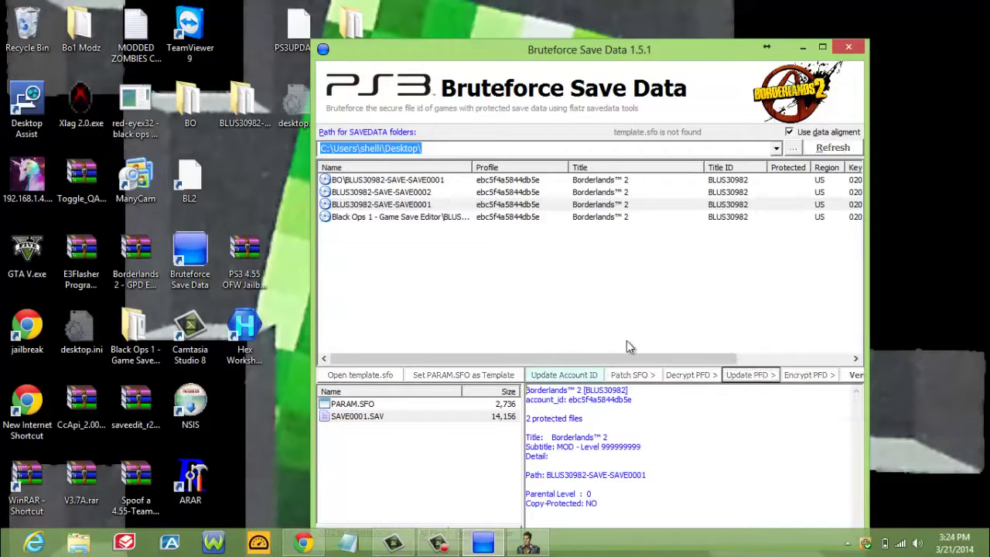
# Step: Return to the desktop and select the BLUS30982-SAVE-SAVE0001 folder
pyautogui.click(797, 49)
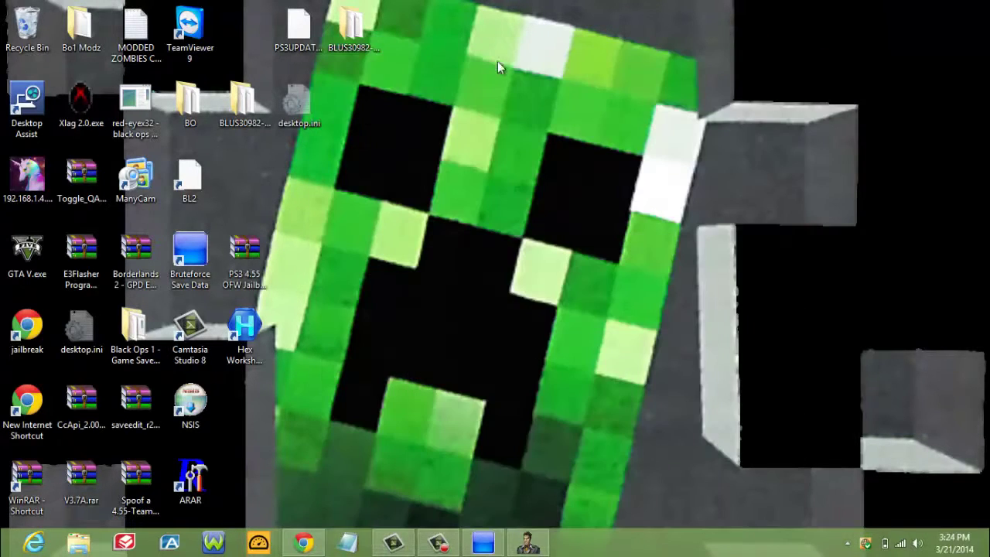
pyautogui.moveTo(250, 104); pyautogui.dragTo(432, 152)
pyautogui.click(250, 104)
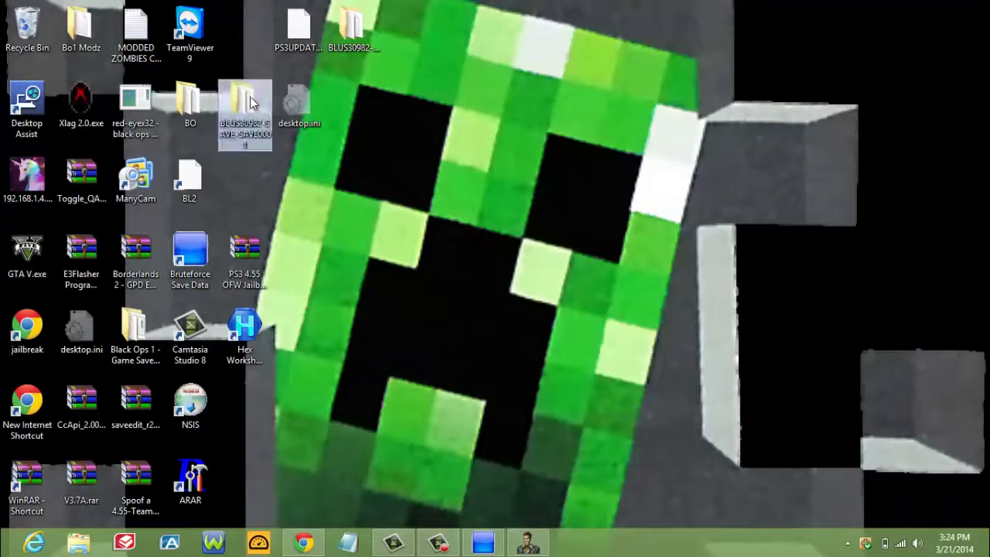